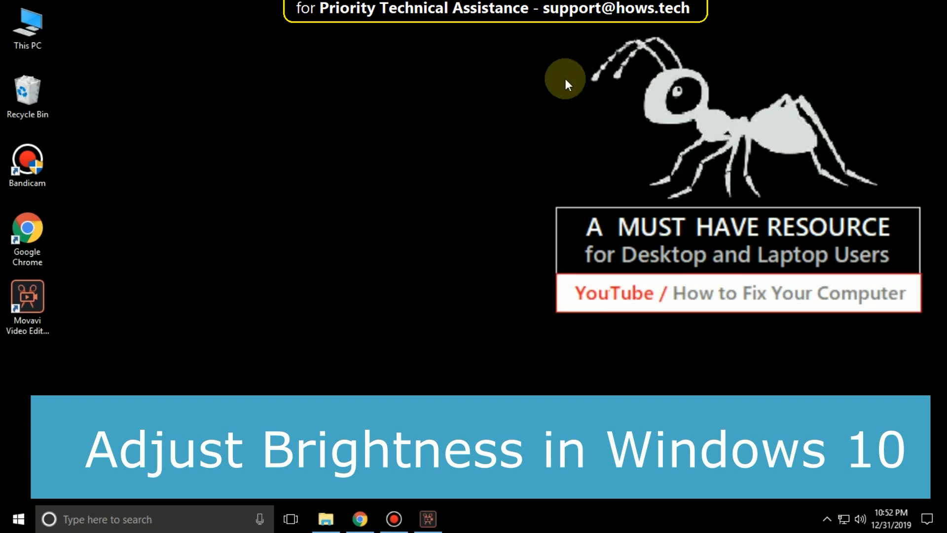
Launch Device Manager from the Windows taskbar search for "device manager"
click(107, 519)
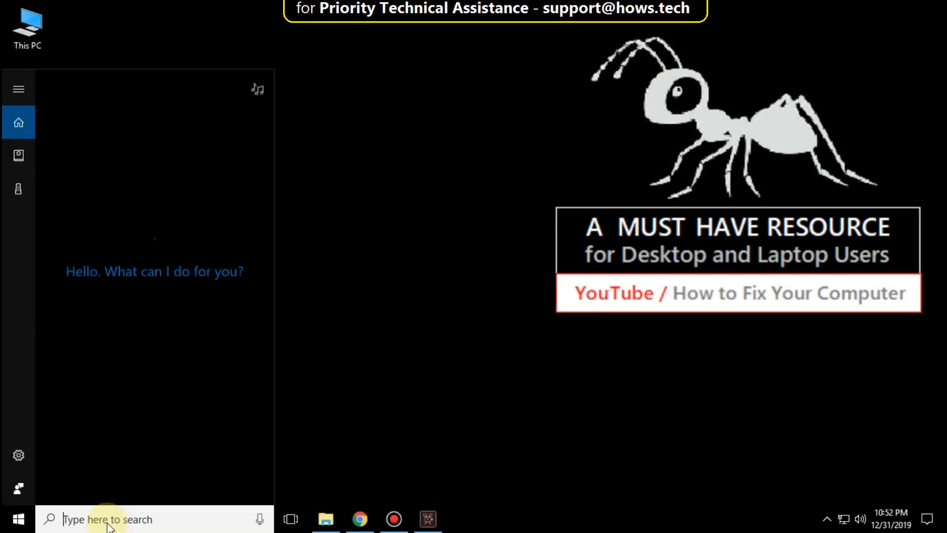
text(device)
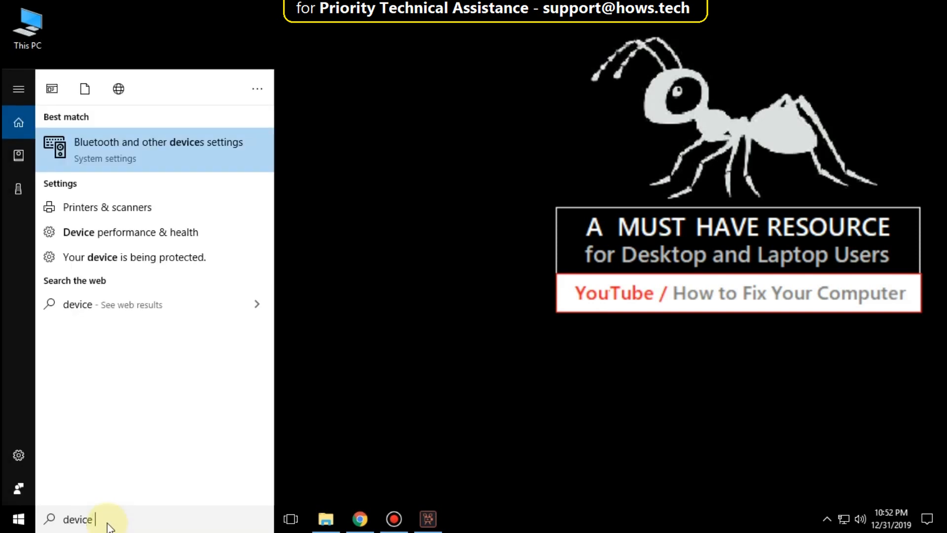
text( manager)
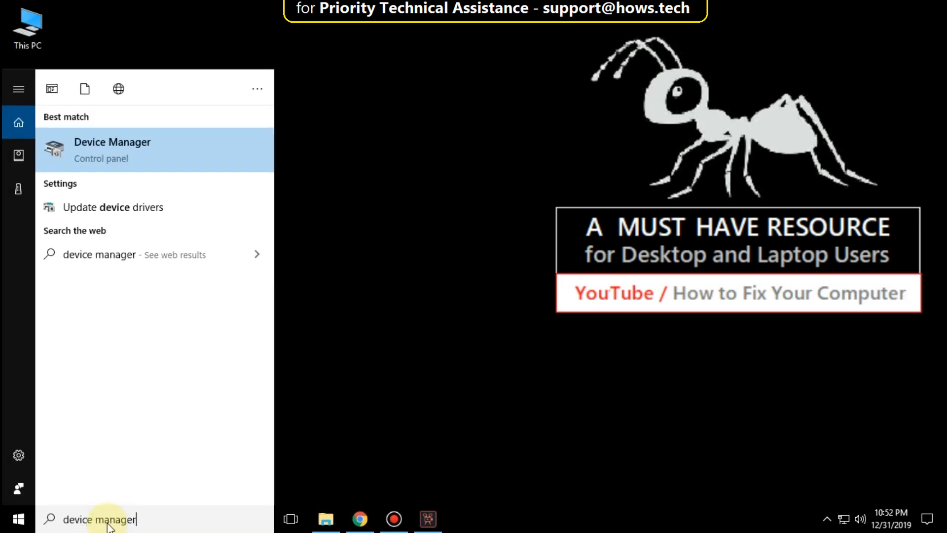
click(98, 150)
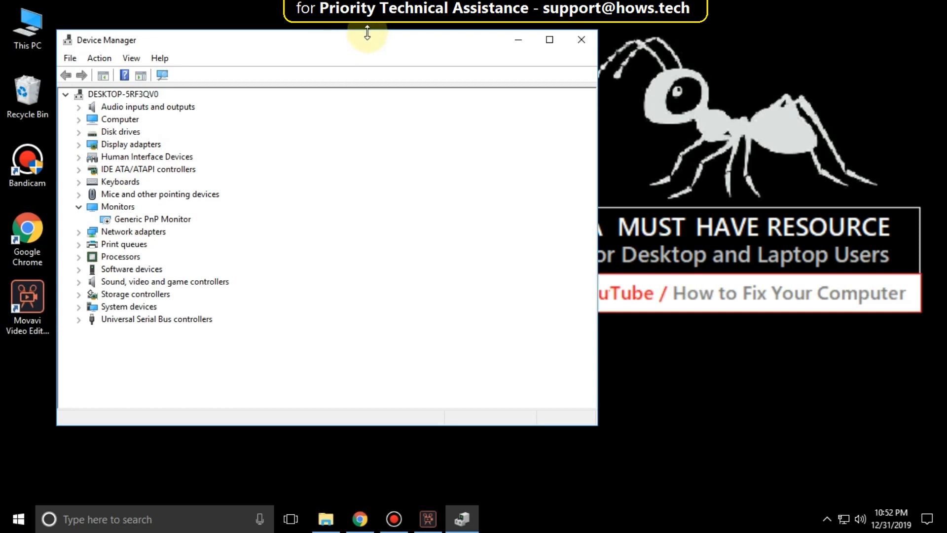
Re-enable the disabled Generic PnP Monitor under the Monitors category via its context menu
drag(355, 46, 370, 30)
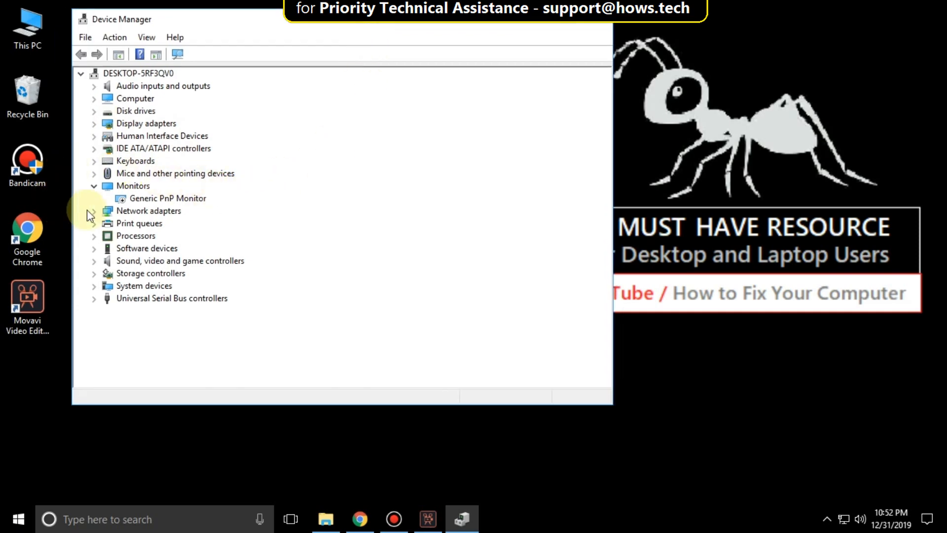
click(94, 186)
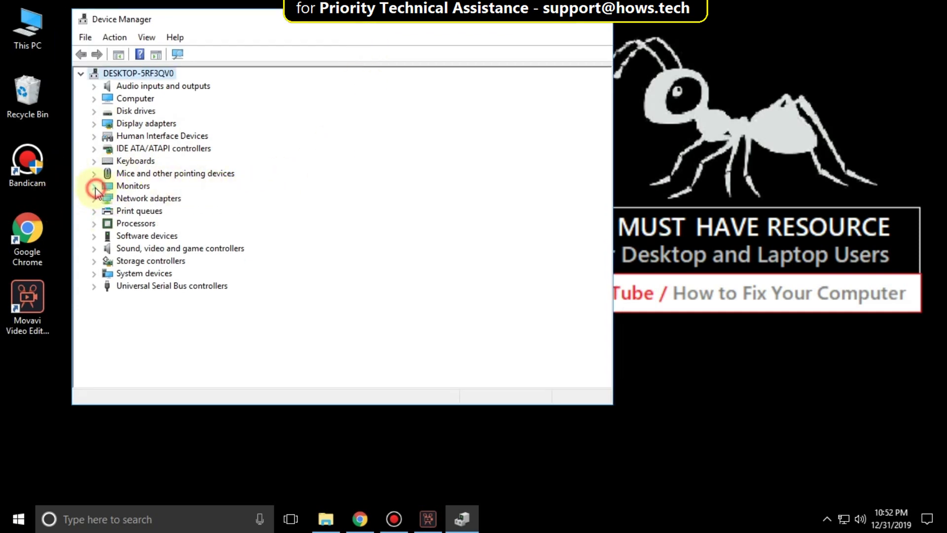
click(141, 185)
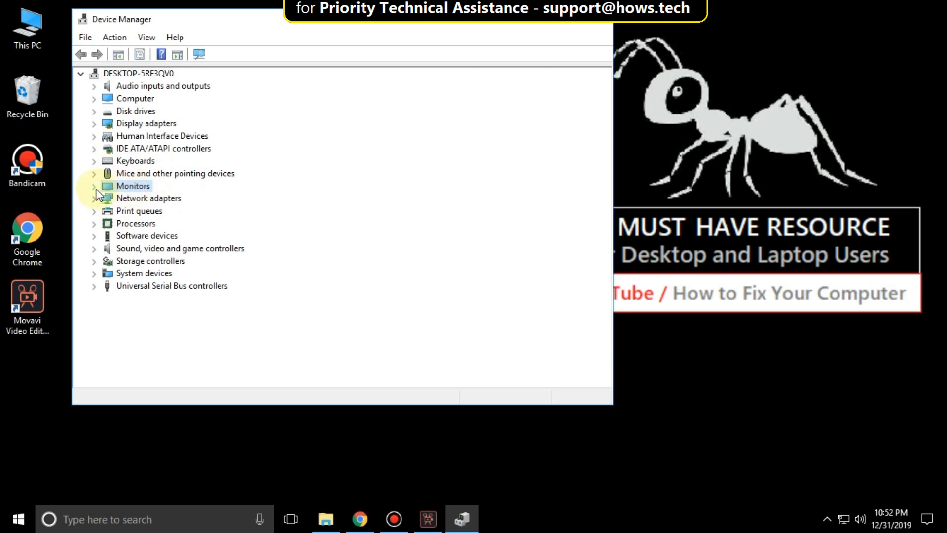
click(95, 186)
click(155, 198)
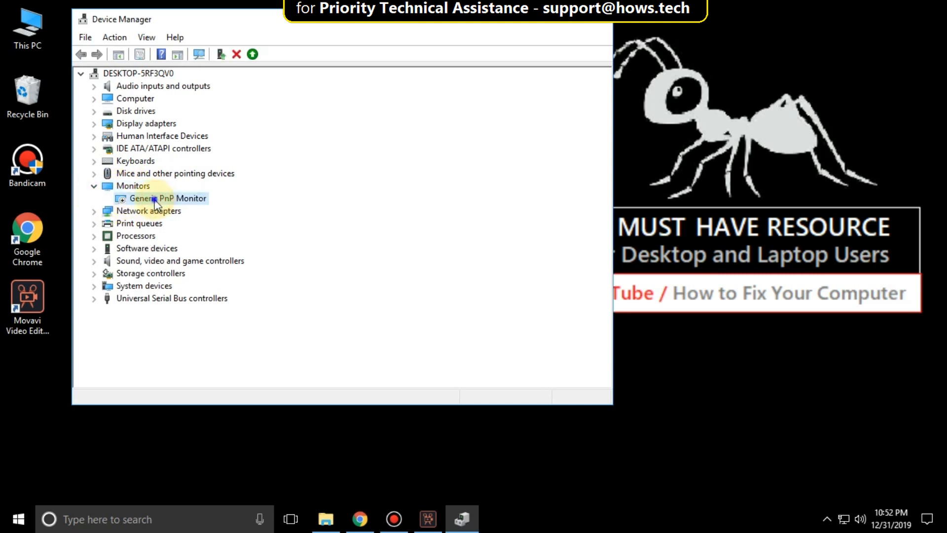
right_click(155, 198)
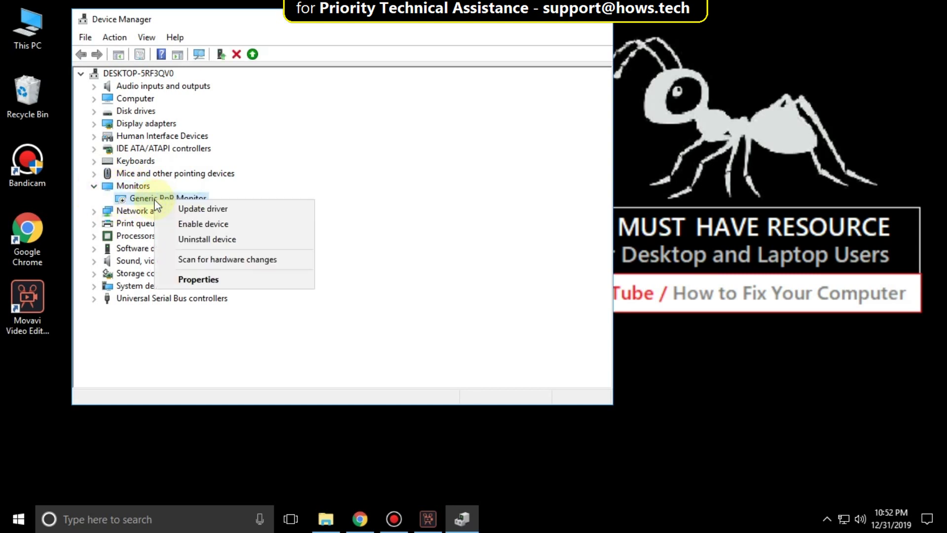
click(221, 226)
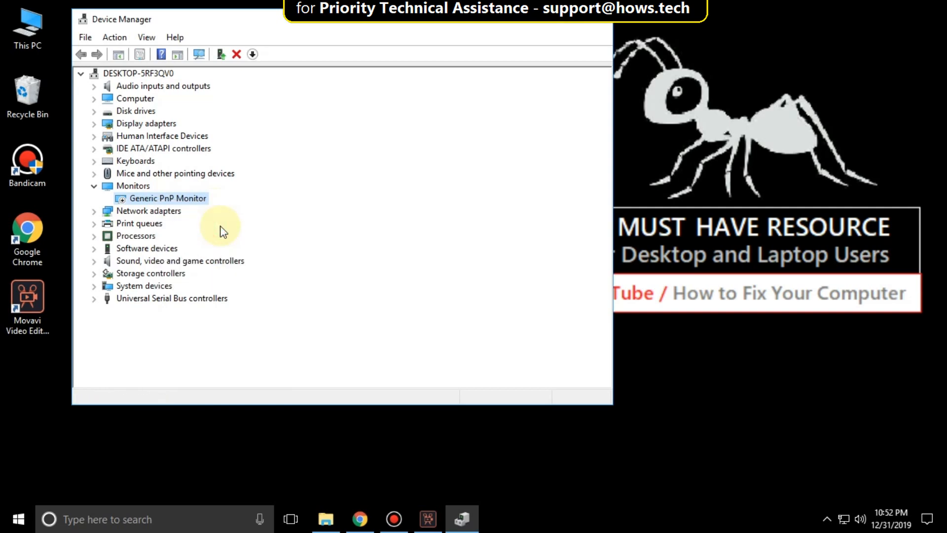
right_click(161, 196)
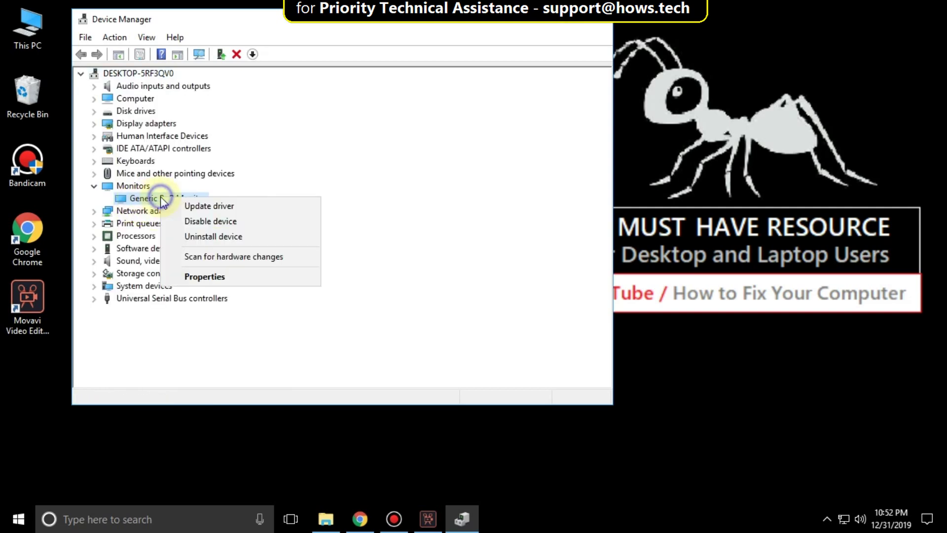
Reinstall the Generic PnP Monitor driver by picking it from the compatible drivers list on the computer
click(213, 209)
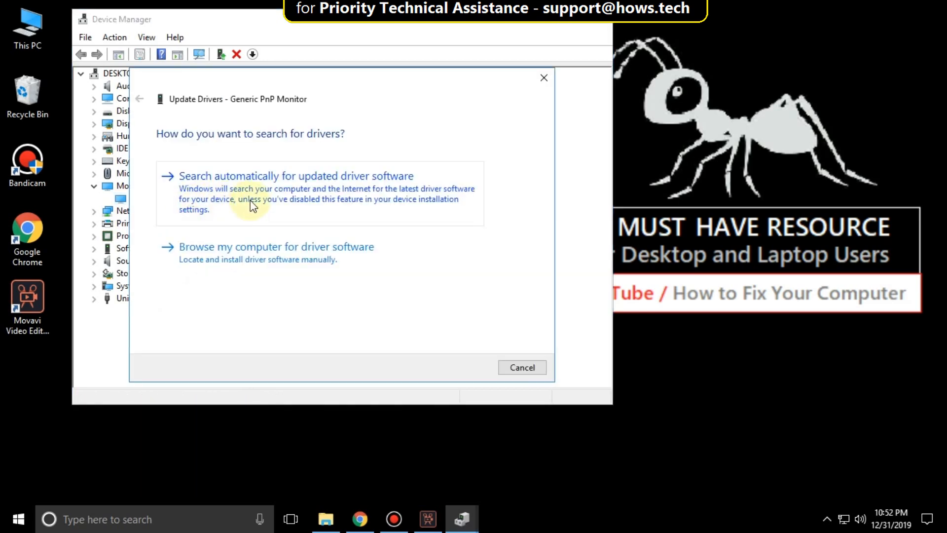
click(286, 259)
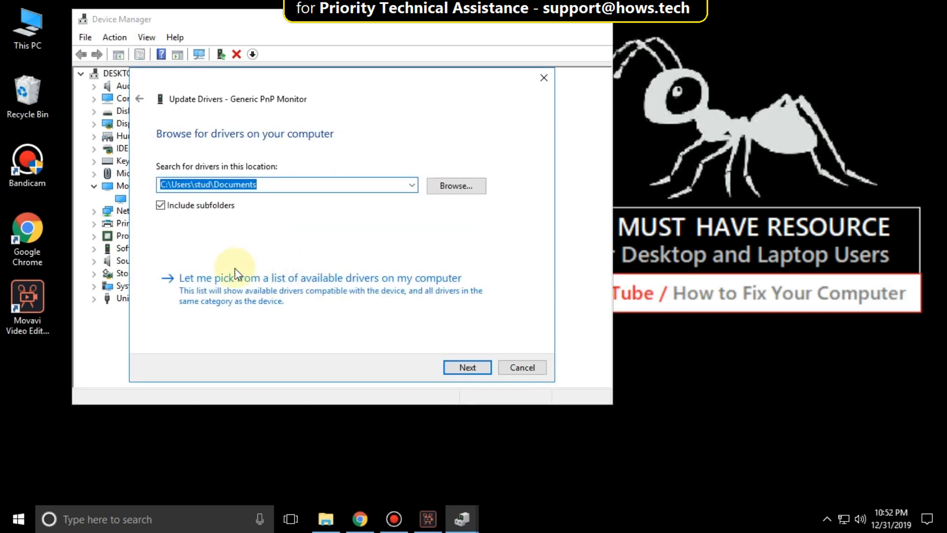
click(276, 290)
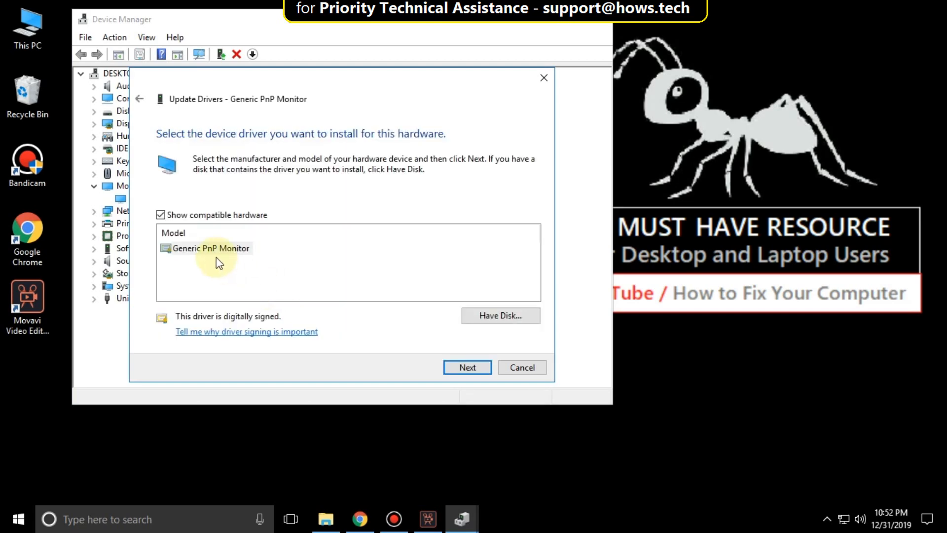
click(217, 252)
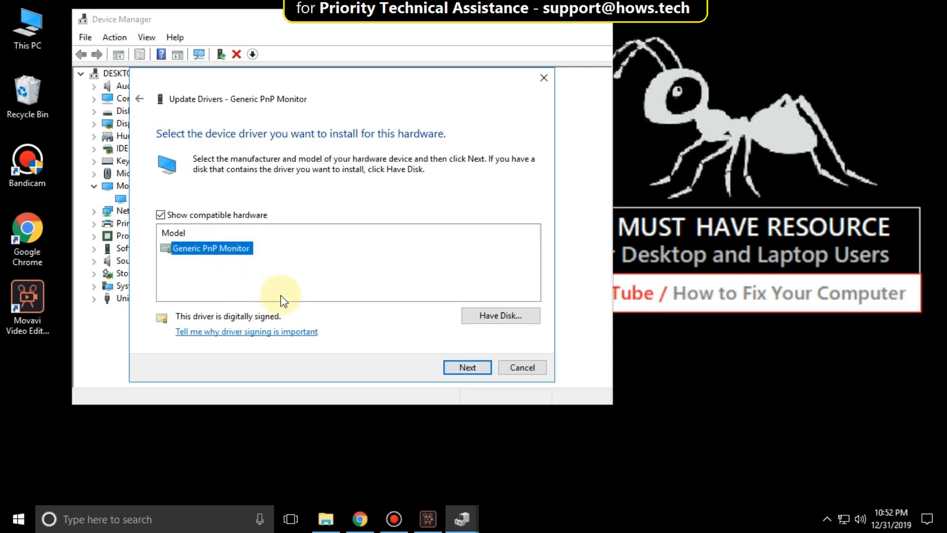
click(449, 370)
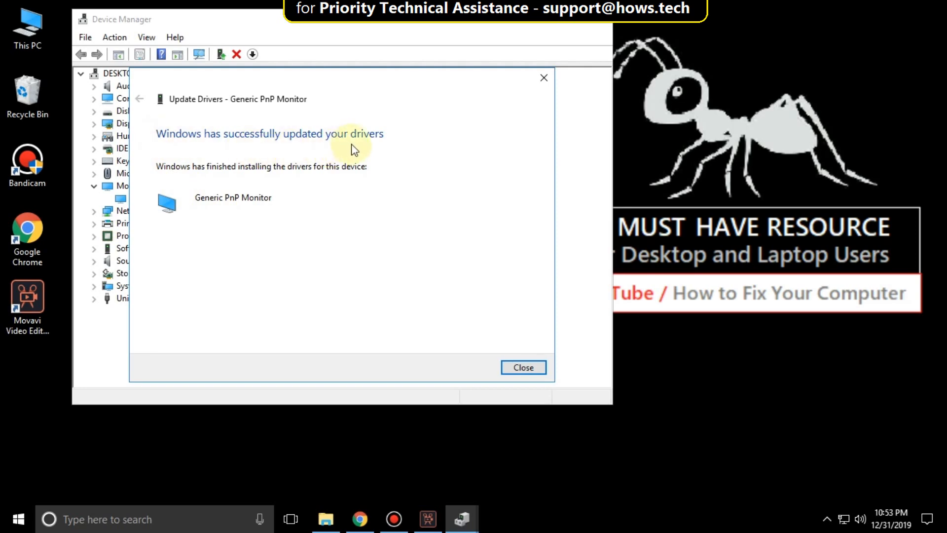
click(523, 367)
Reveal and select the Intel 82945G Express Chipset Family entry under Display adapters
click(94, 187)
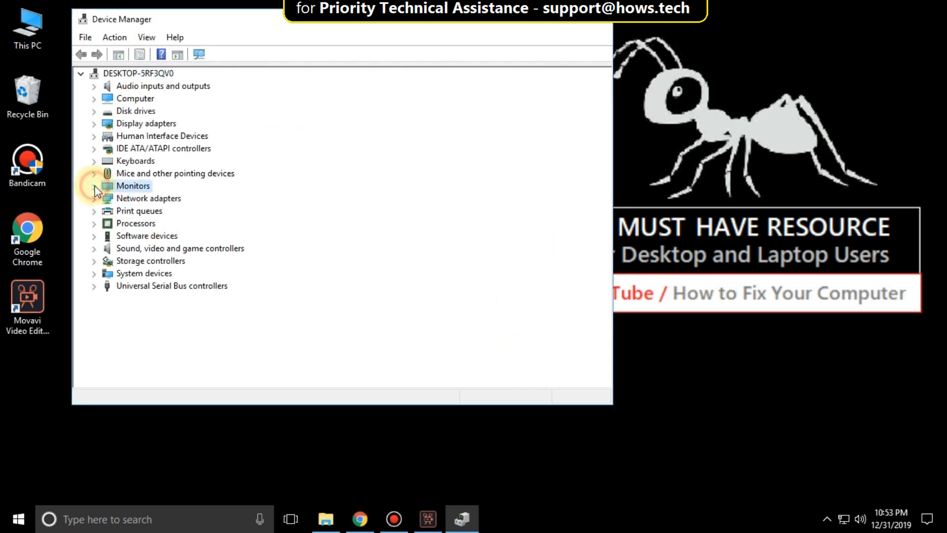
click(155, 124)
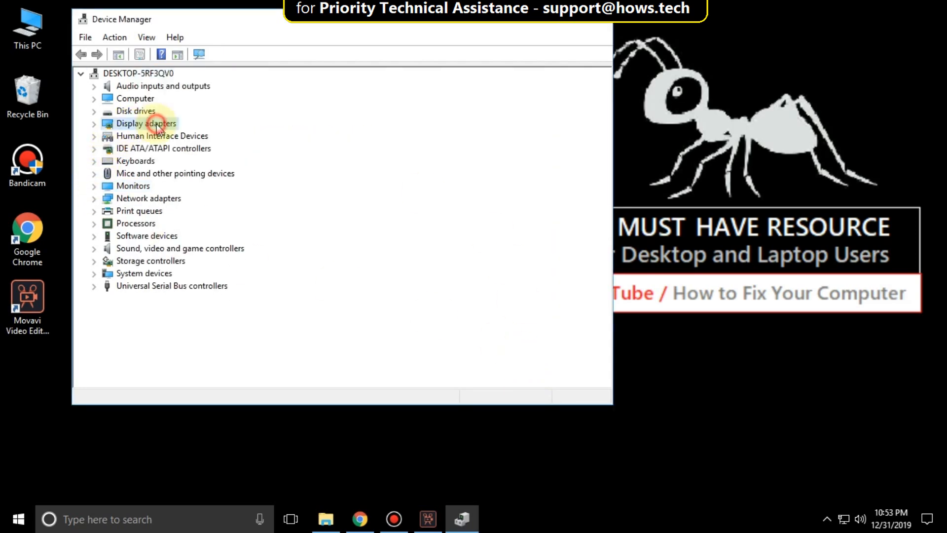
click(96, 125)
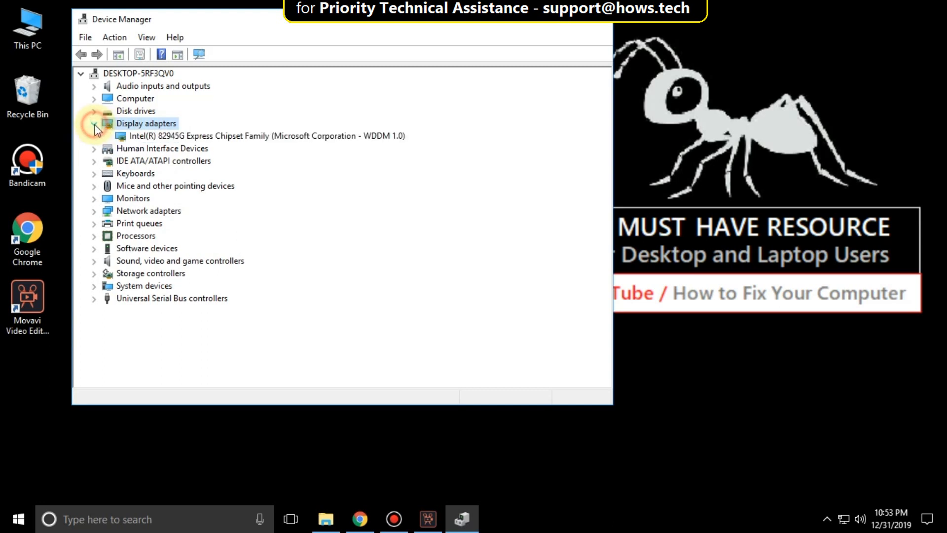
click(157, 137)
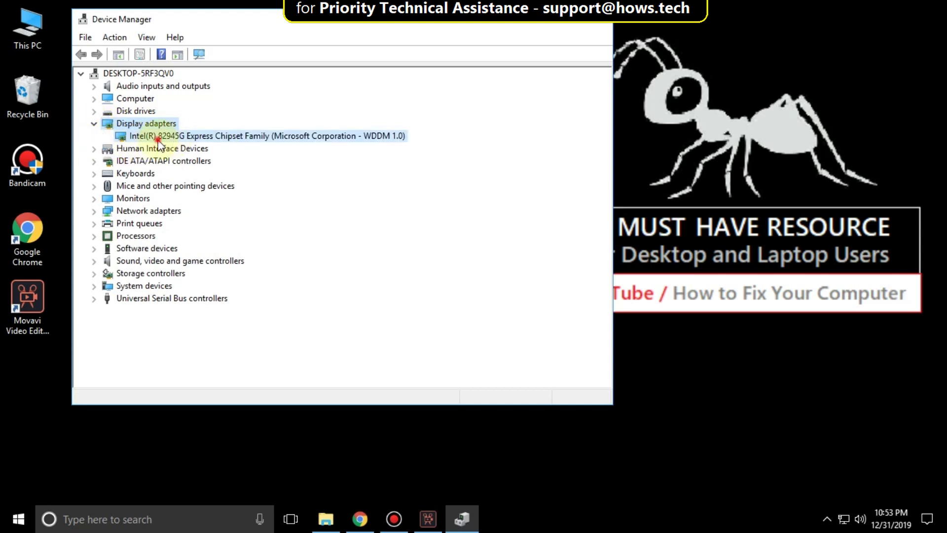
right_click(200, 137)
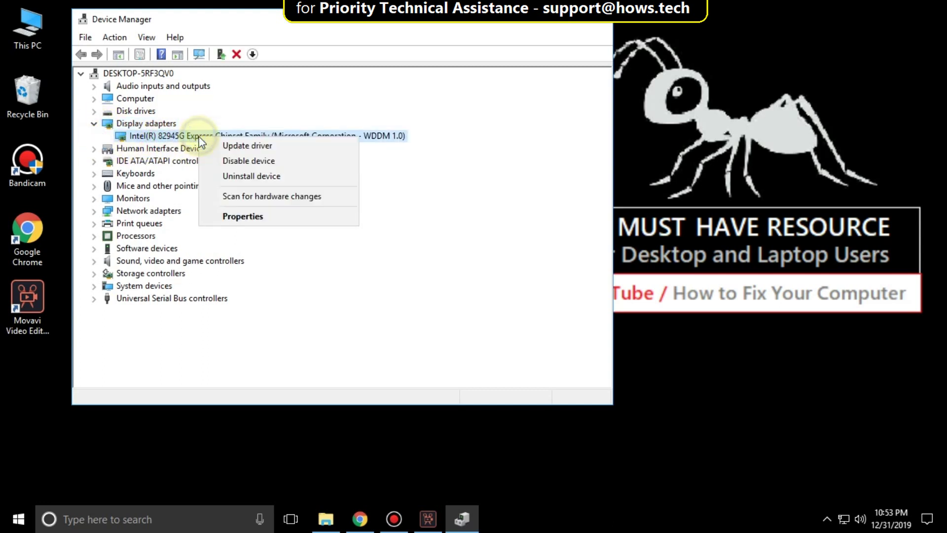
Reinstall the Intel 82945G Express Chipset Family driver from the compatible drivers list
click(246, 147)
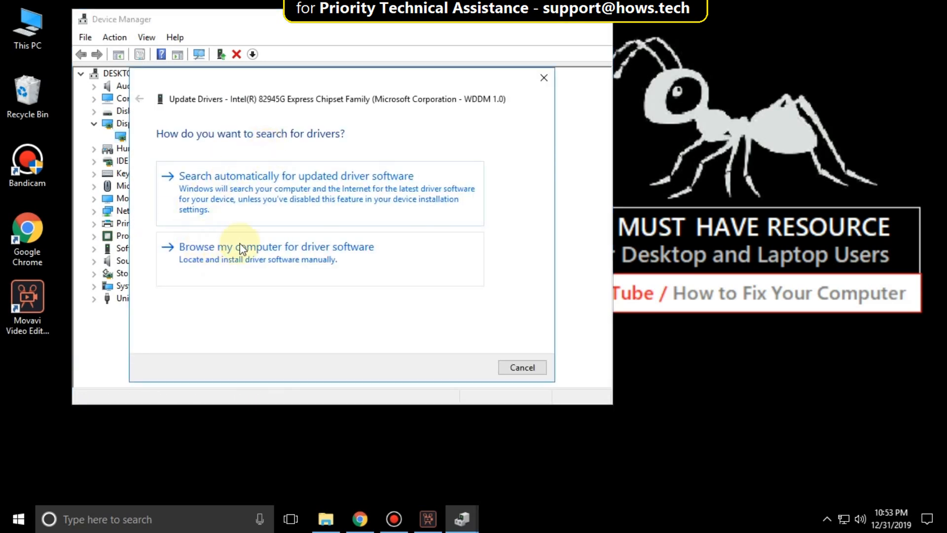
click(224, 248)
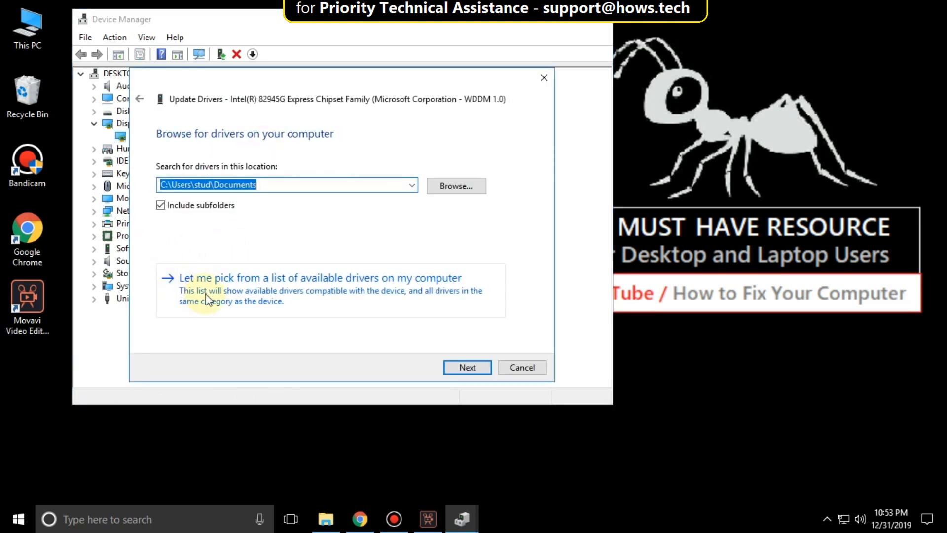
click(263, 290)
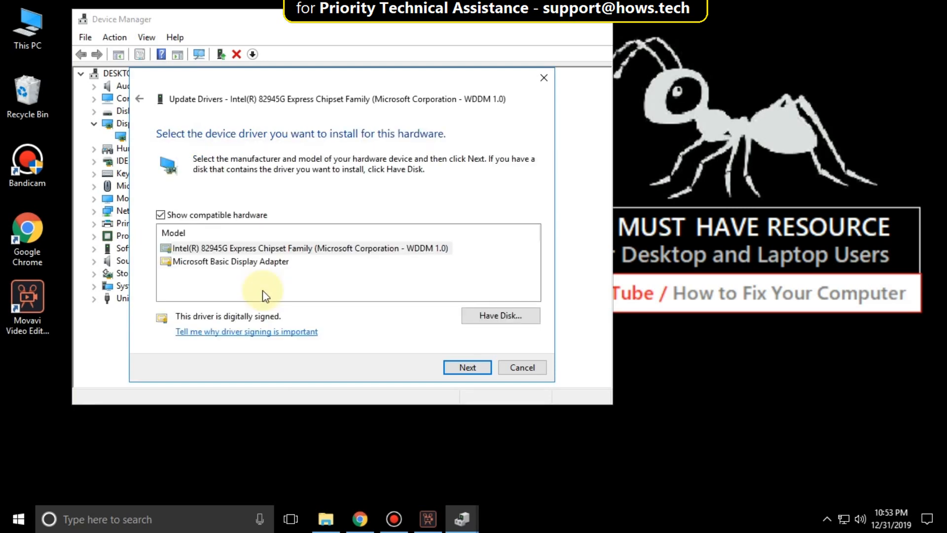
click(260, 251)
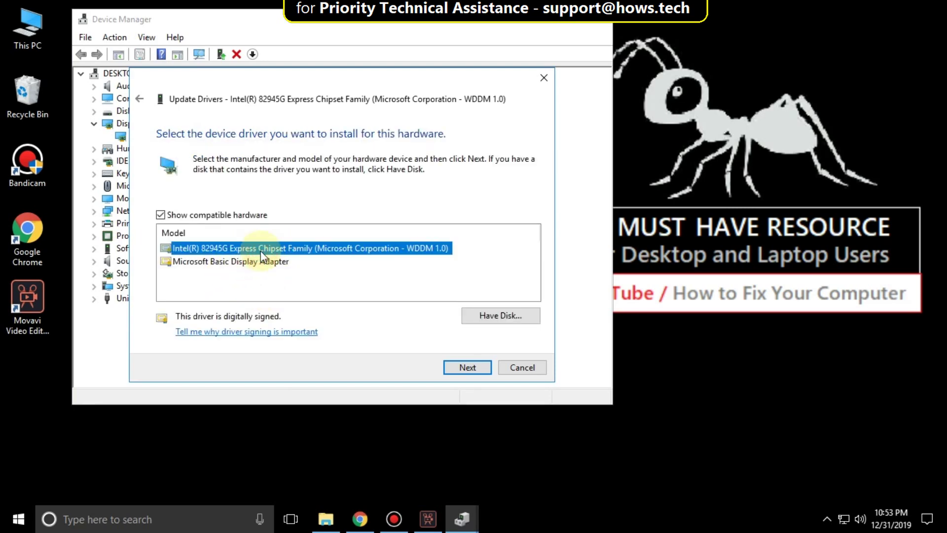
click(459, 365)
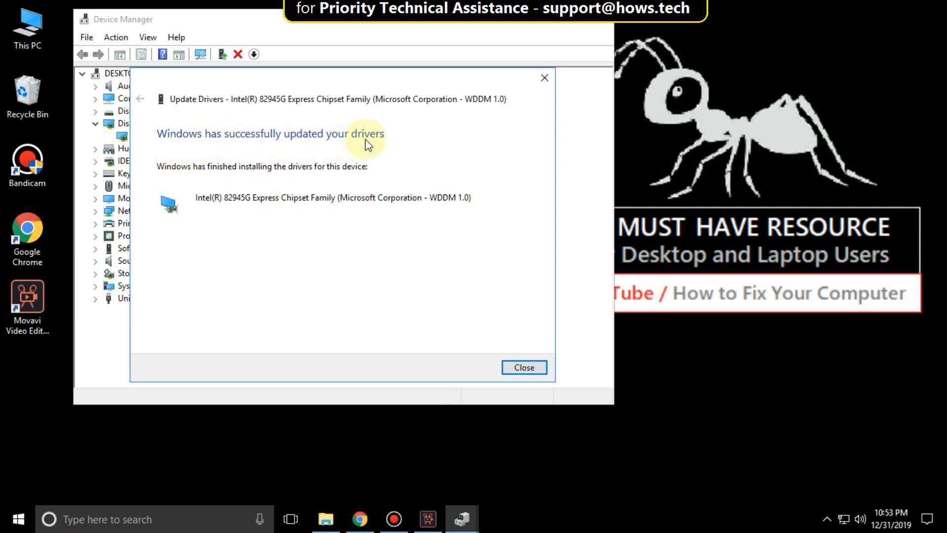
click(524, 367)
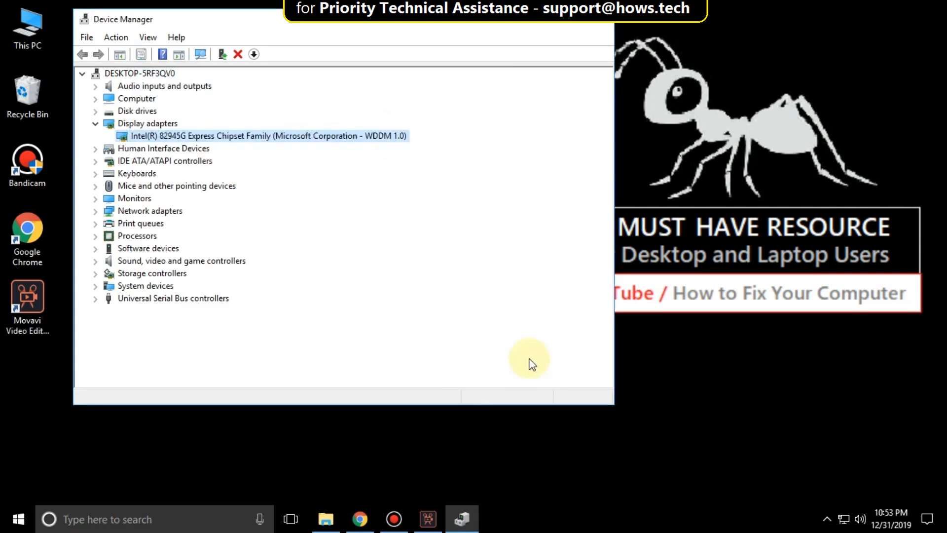
Collapse Display adapters and close Device Manager
click(98, 124)
click(603, 19)
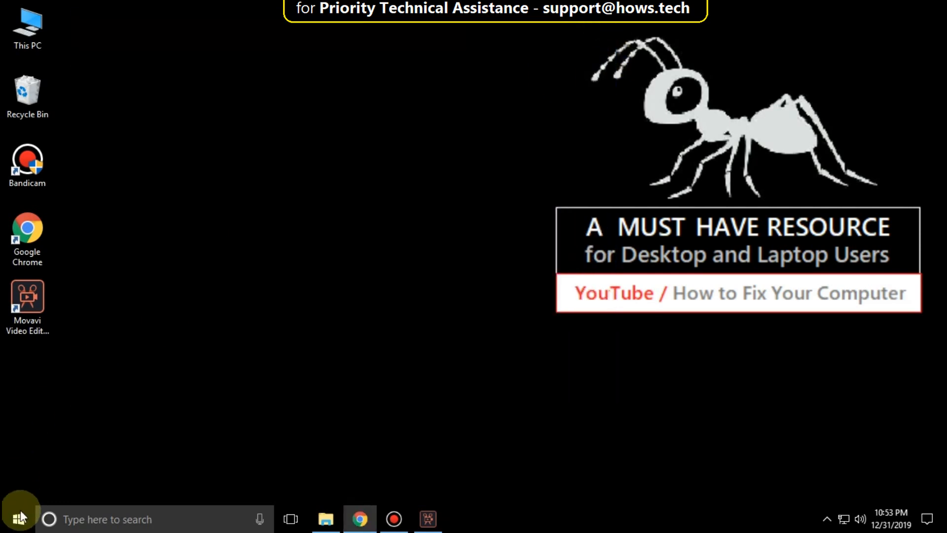